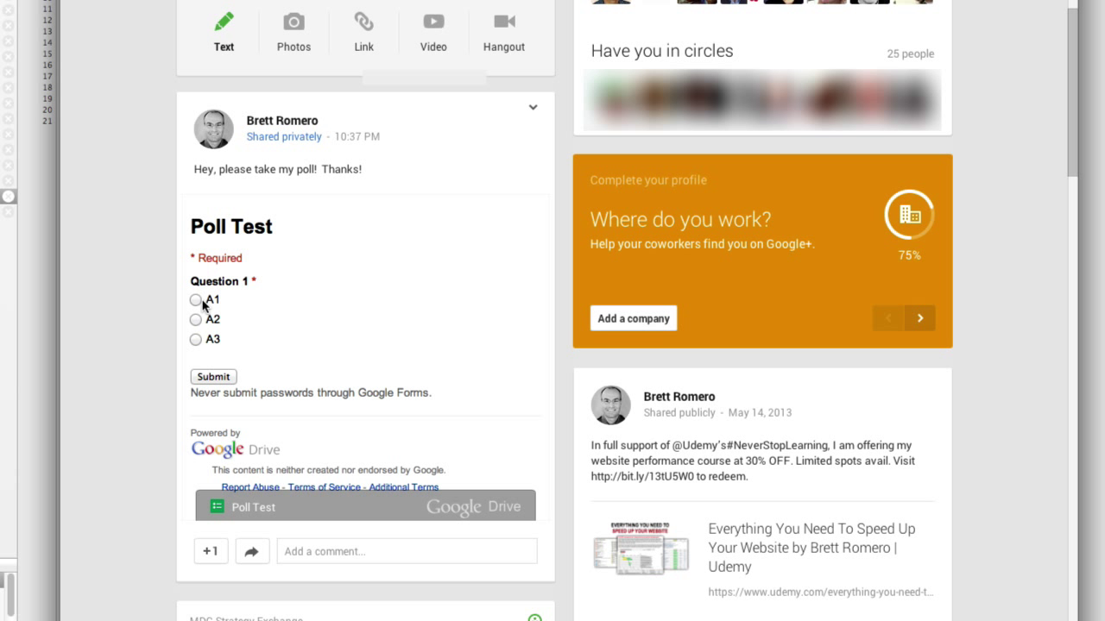
- Answer Question 1 of the embedded poll with A2, submit the response, and open the previous responses
{"action": "left_click", "coordinate": [195, 320]}
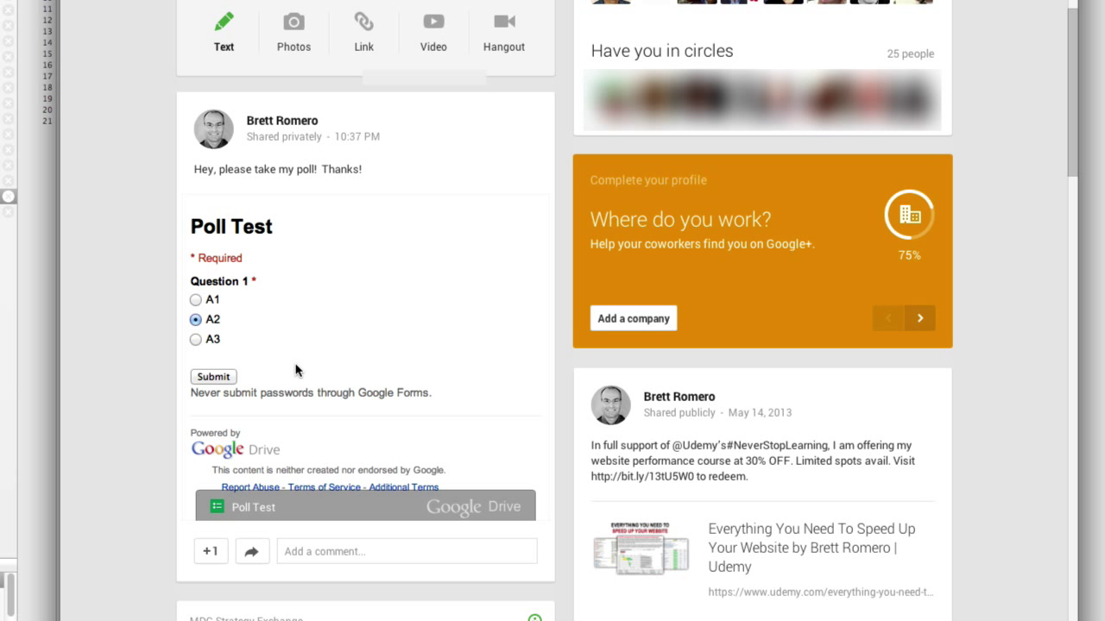
{"action": "left_click", "coordinate": [205, 378]}
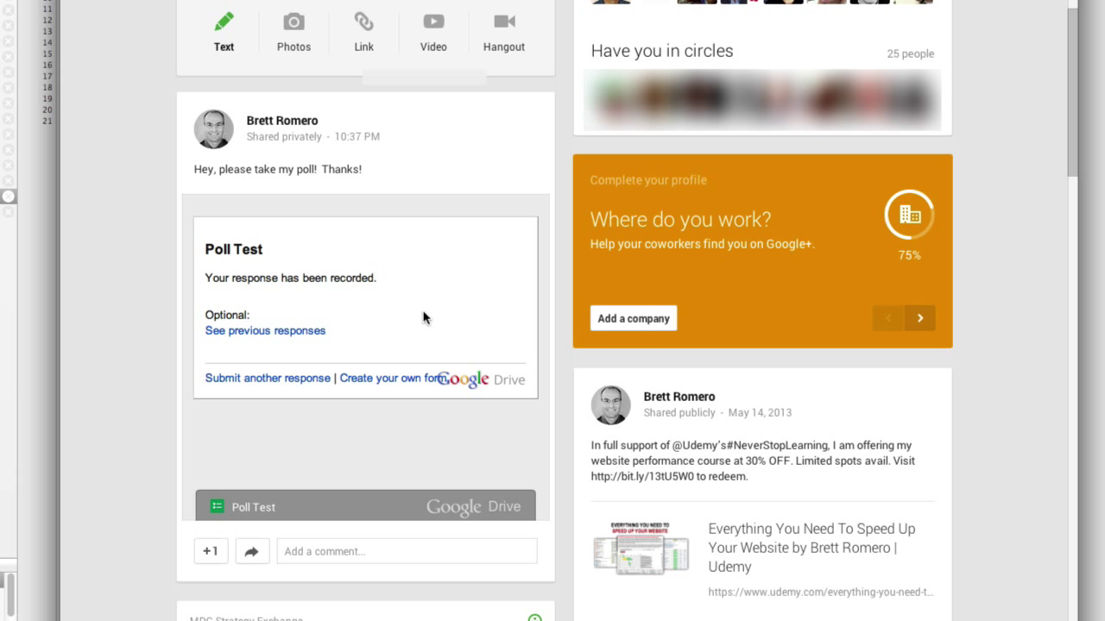
{"action": "left_click", "coordinate": [285, 333]}
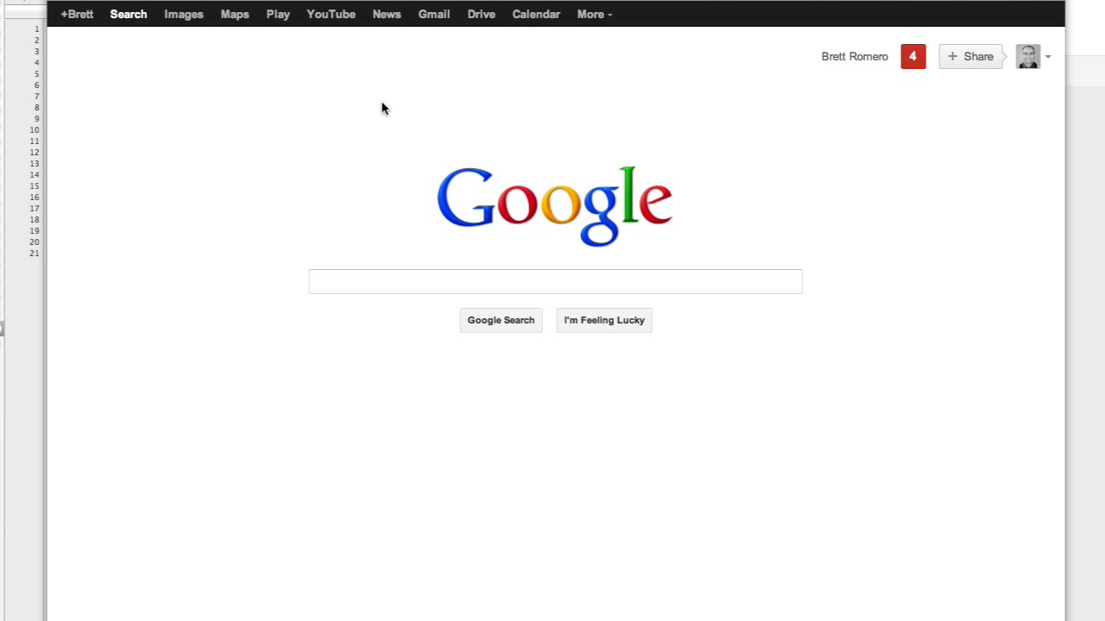
- Create a new form in Google Drive titled "Poll Test" with the Default theme
{"action": "left_click", "coordinate": [484, 17]}
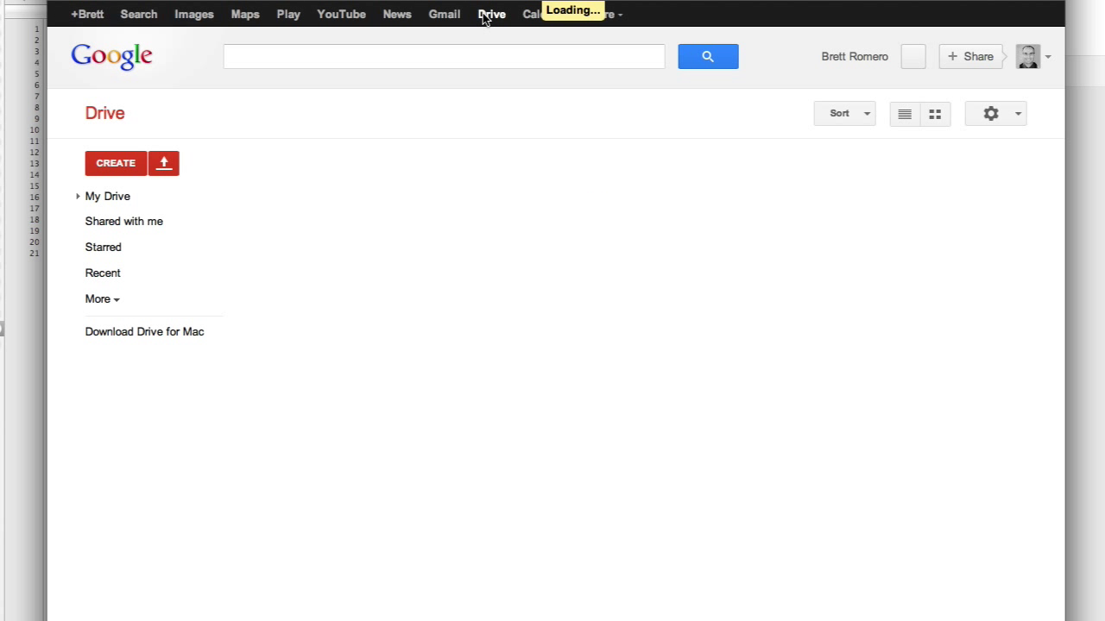
{"action": "left_click", "coordinate": [98, 168]}
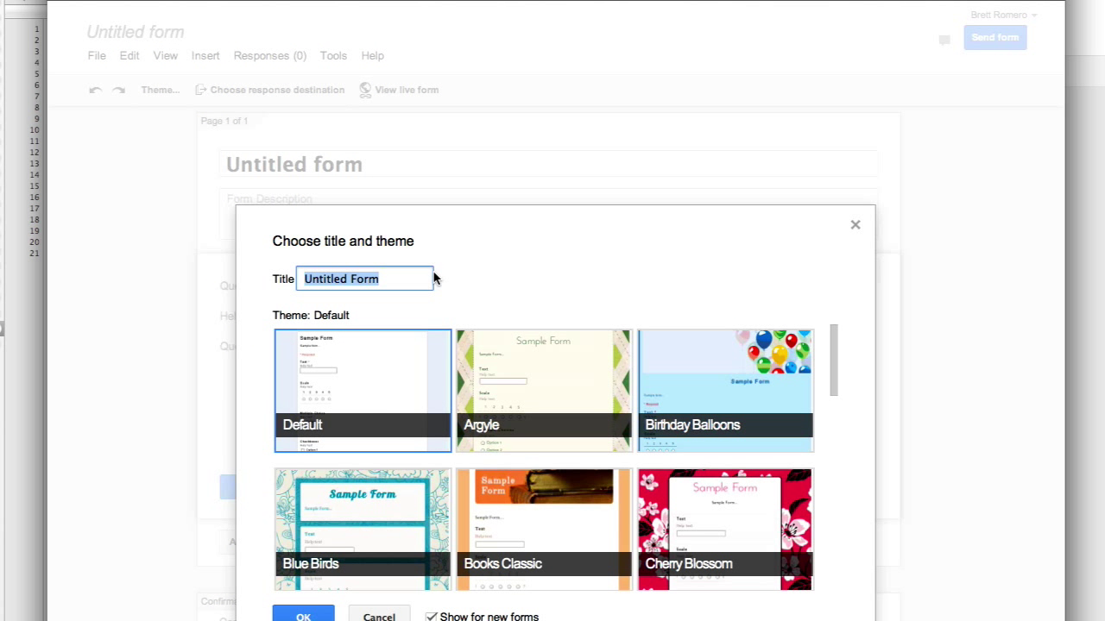
{"action": "left_click", "coordinate": [394, 373]}
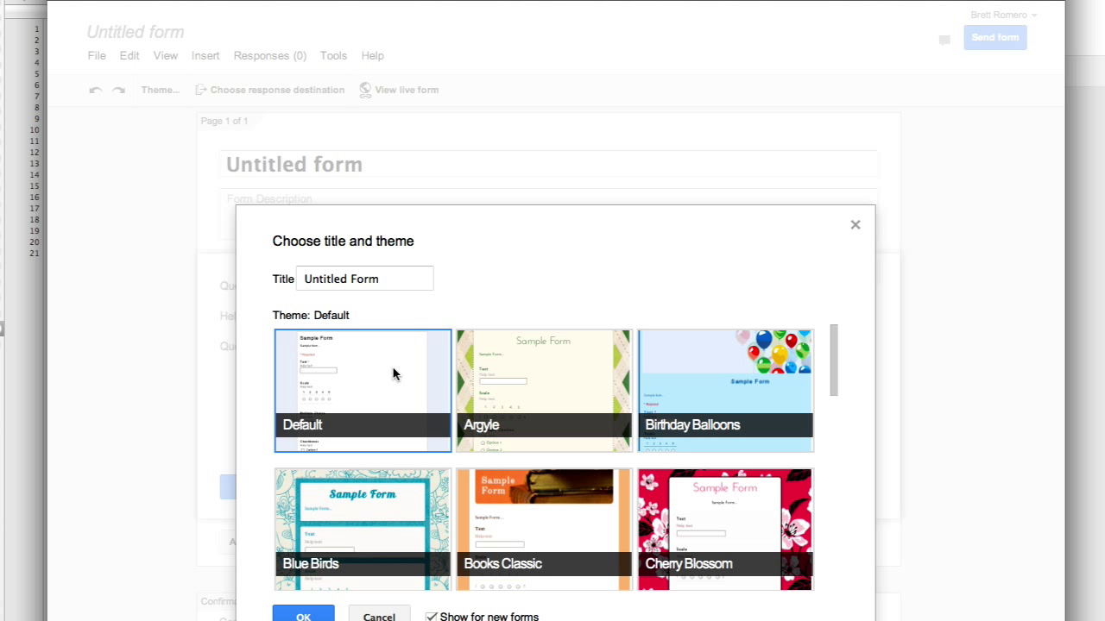
{"action": "left_click_drag", "start_coordinate": [402, 279], "coordinate": [241, 280]}
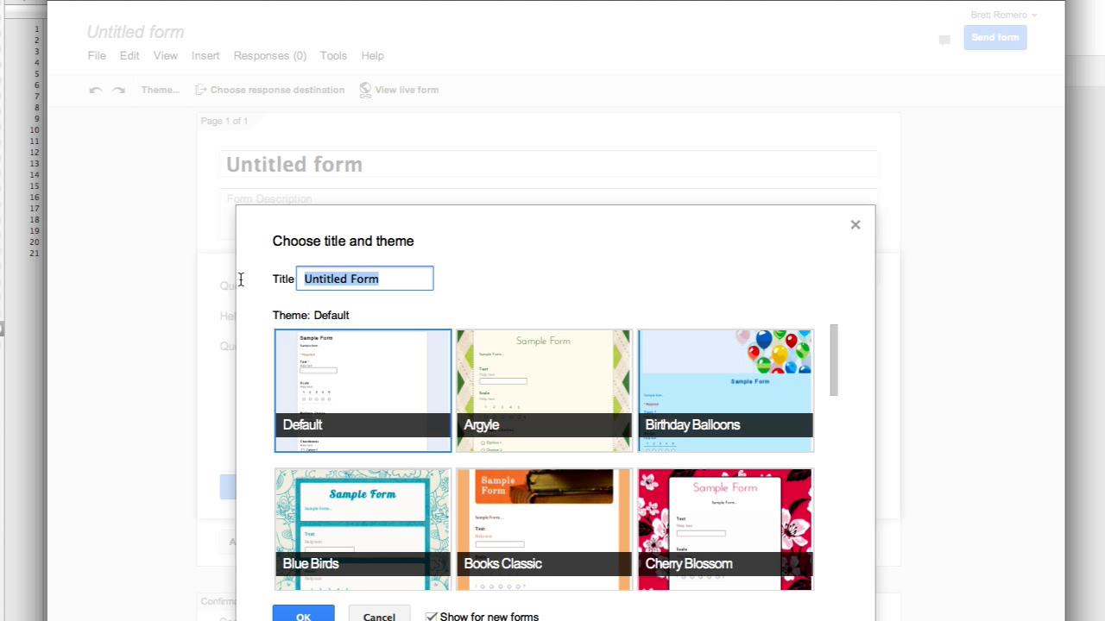
{"action": "type", "text": "Poll Test"}
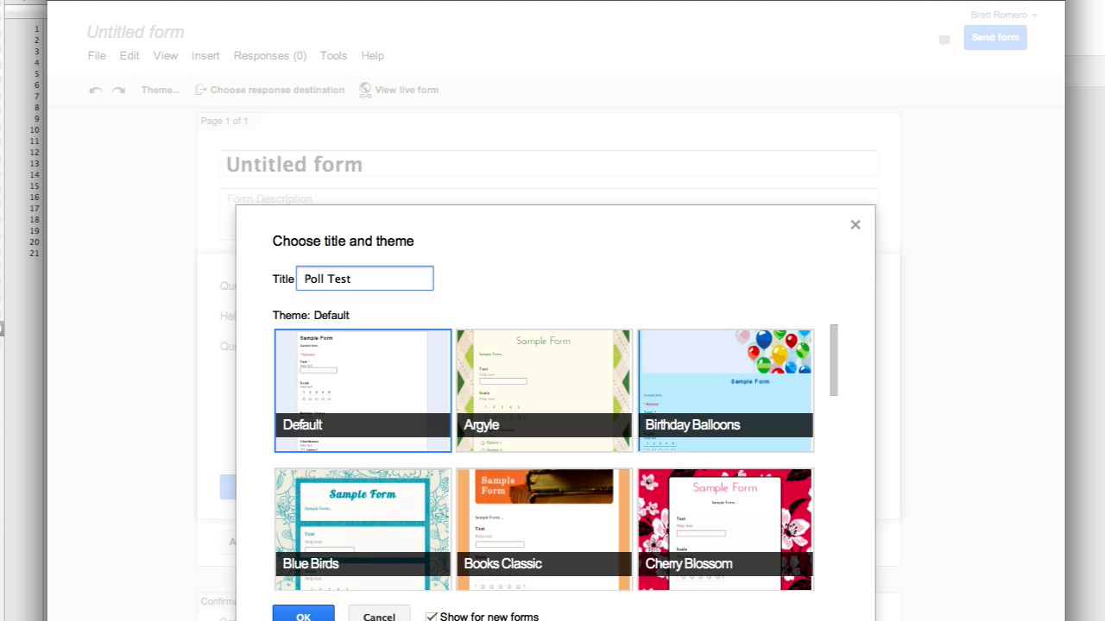
{"action": "left_click", "coordinate": [303, 617]}
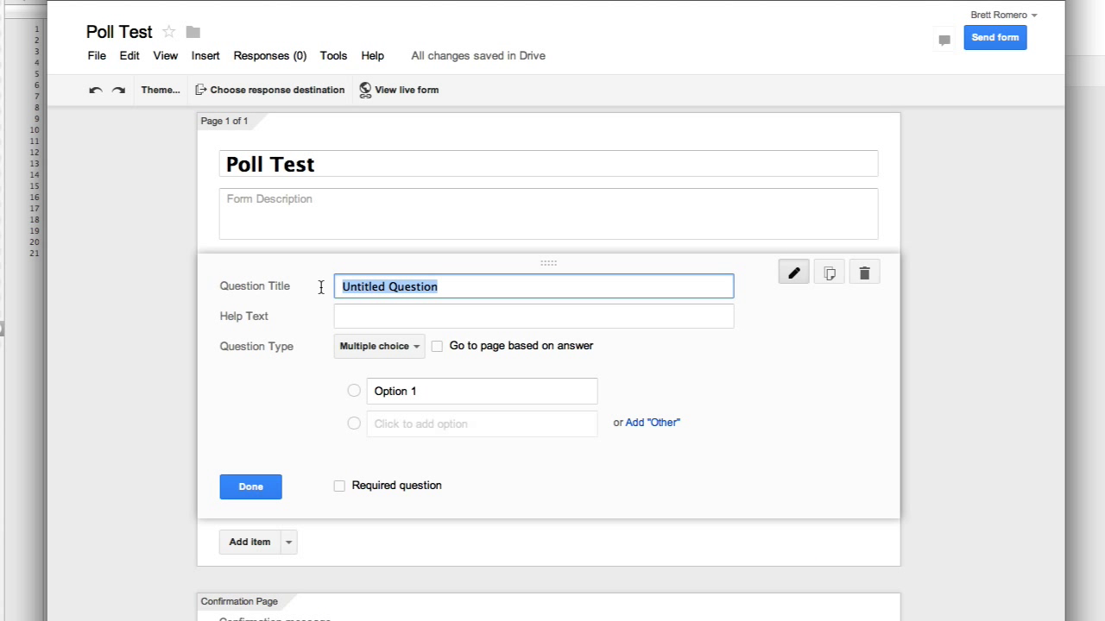
- Title the multiple-choice question "Question 1" and give it the answer options A1, A2 and A3
{"action": "type", "text": "Question 1"}
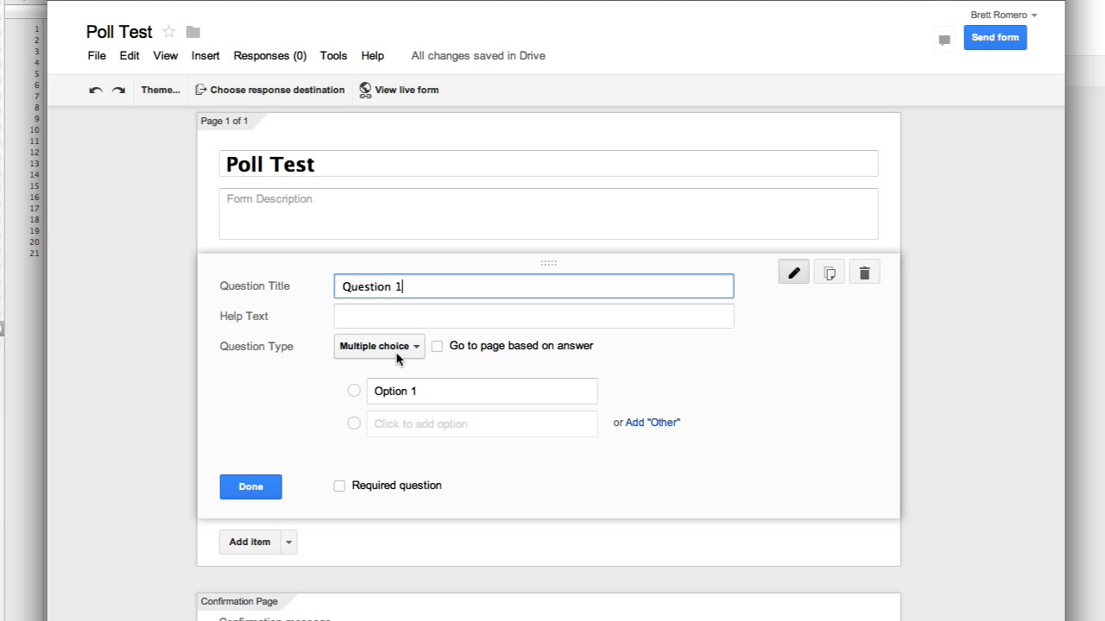
{"action": "left_click", "coordinate": [435, 397]}
{"action": "type", "text": "A1"}
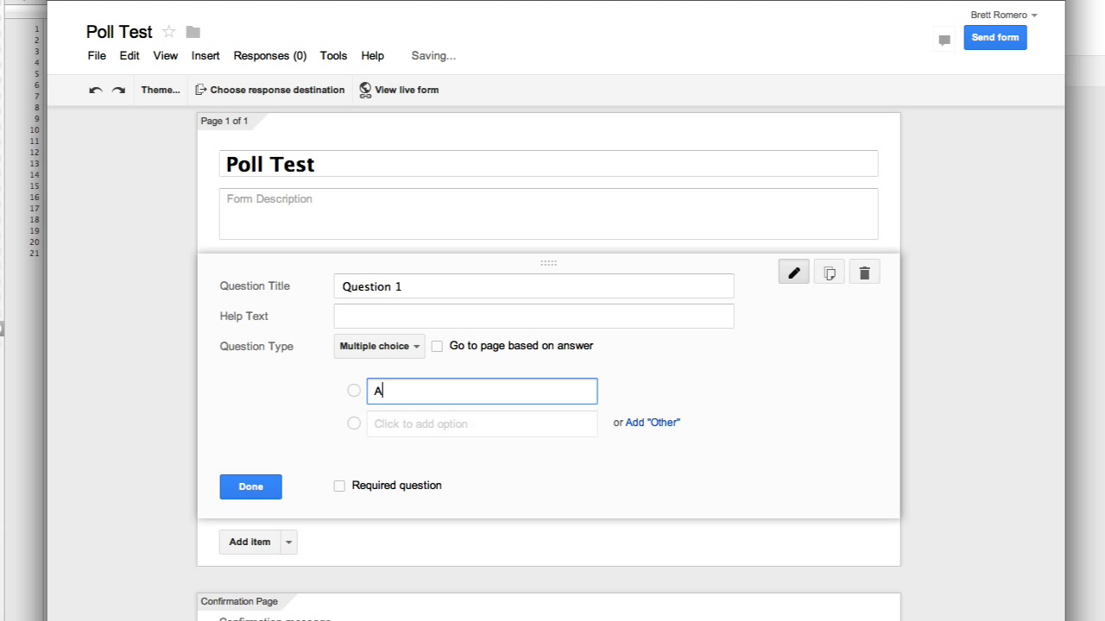
{"action": "left_click", "coordinate": [431, 423]}
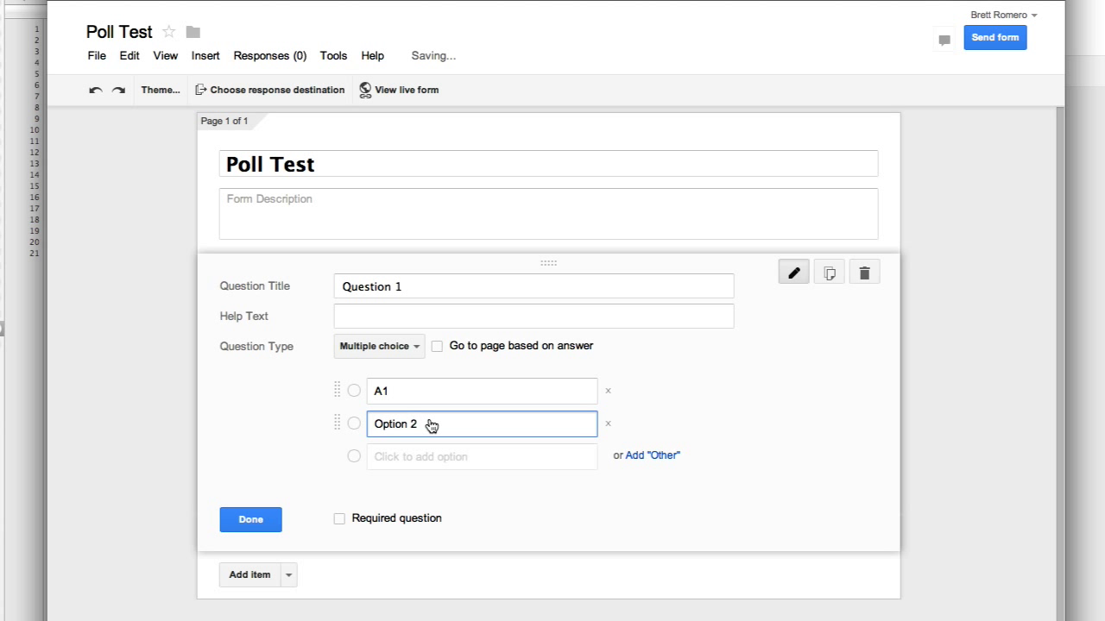
{"action": "type", "text": "A2"}
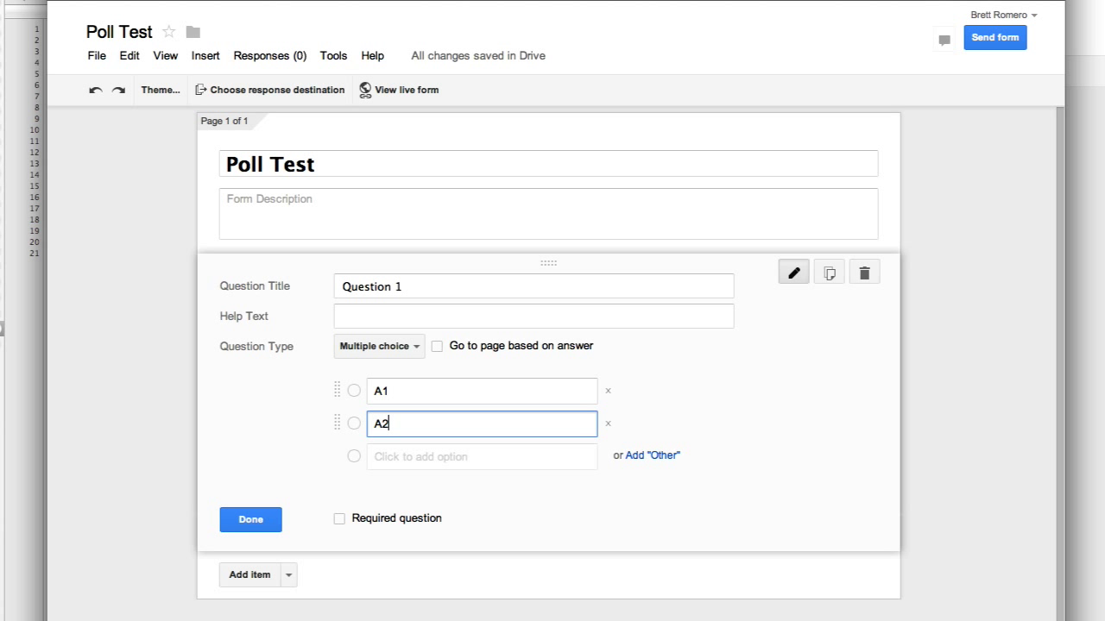
{"action": "left_click", "coordinate": [452, 465]}
{"action": "type", "text": "A3"}
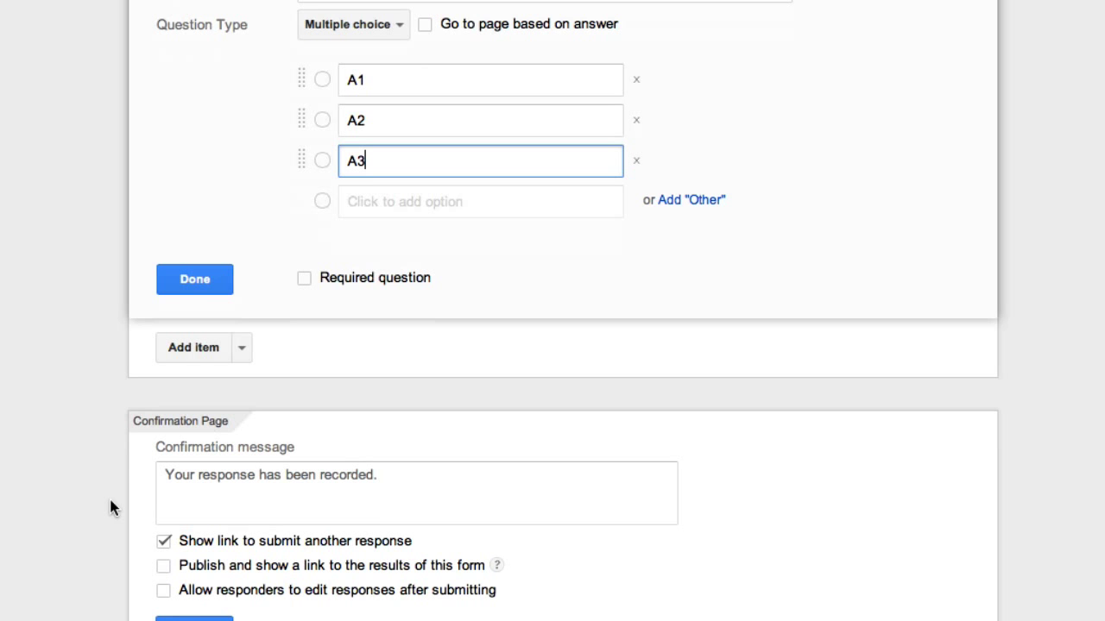
- Publish a link to the form's results, make Question 1 required, and finish editing the question
{"action": "left_click", "coordinate": [143, 514]}
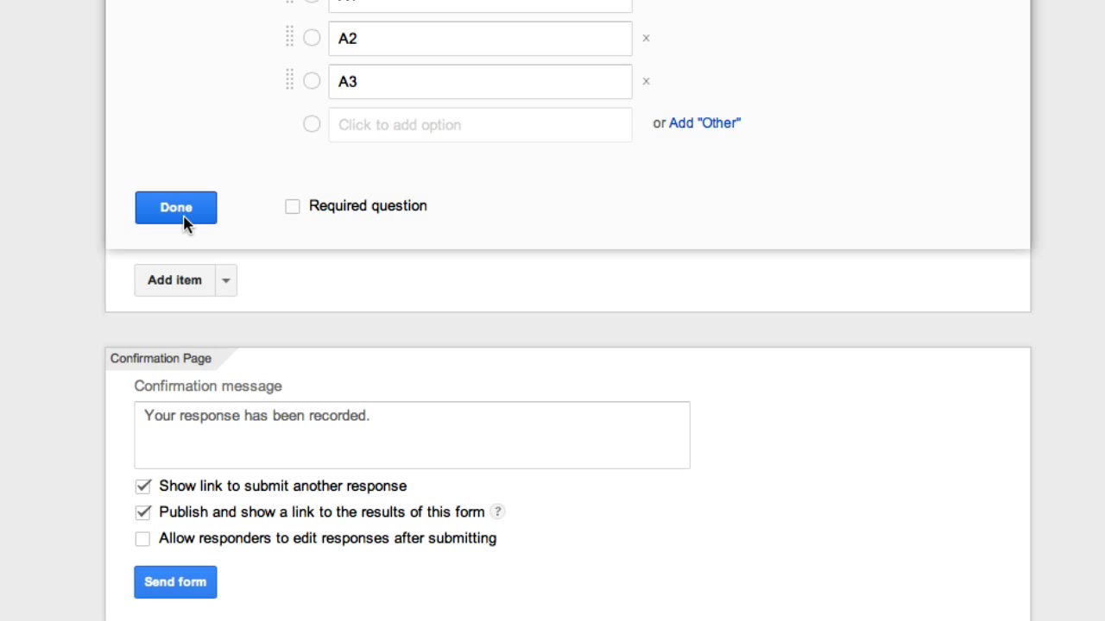
{"action": "scroll", "coordinate": [178, 215], "scroll_direction": "up", "scroll_amount": 2}
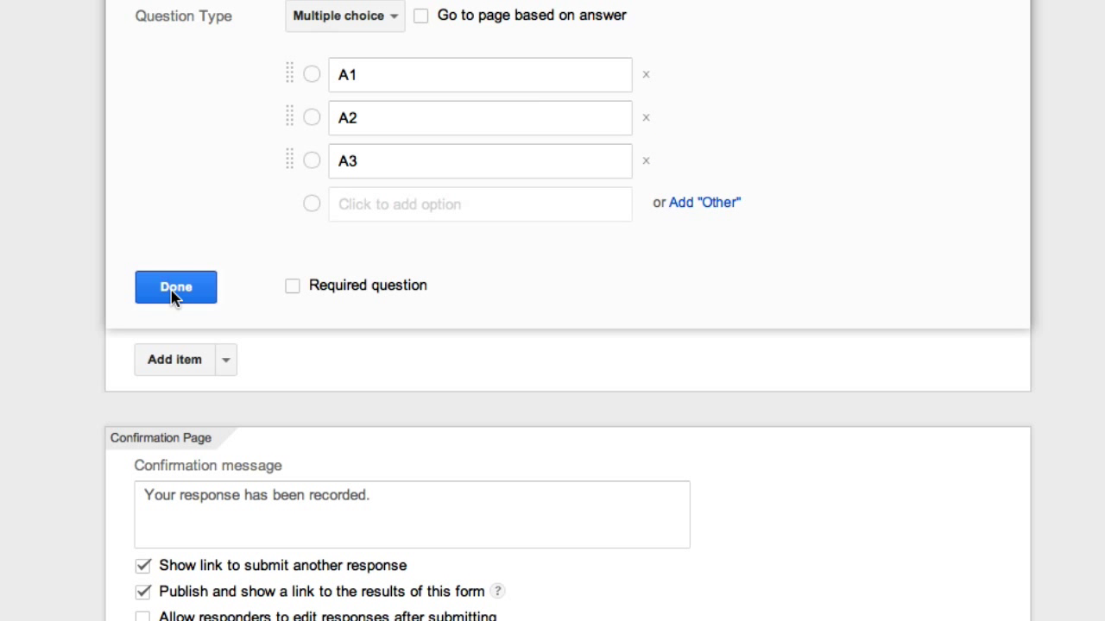
{"action": "left_click", "coordinate": [293, 288]}
{"action": "left_click", "coordinate": [171, 295]}
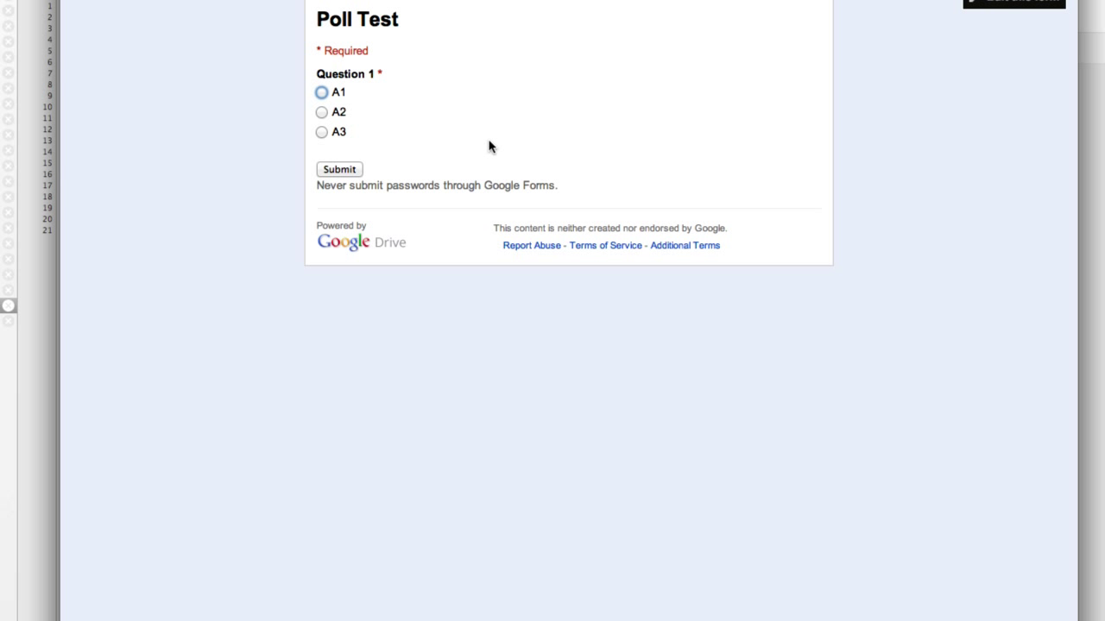
- Close the live form and view the HTML embed code offered when sending the form, leaving its settings as they are
{"action": "key", "text": "ctrl+w"}
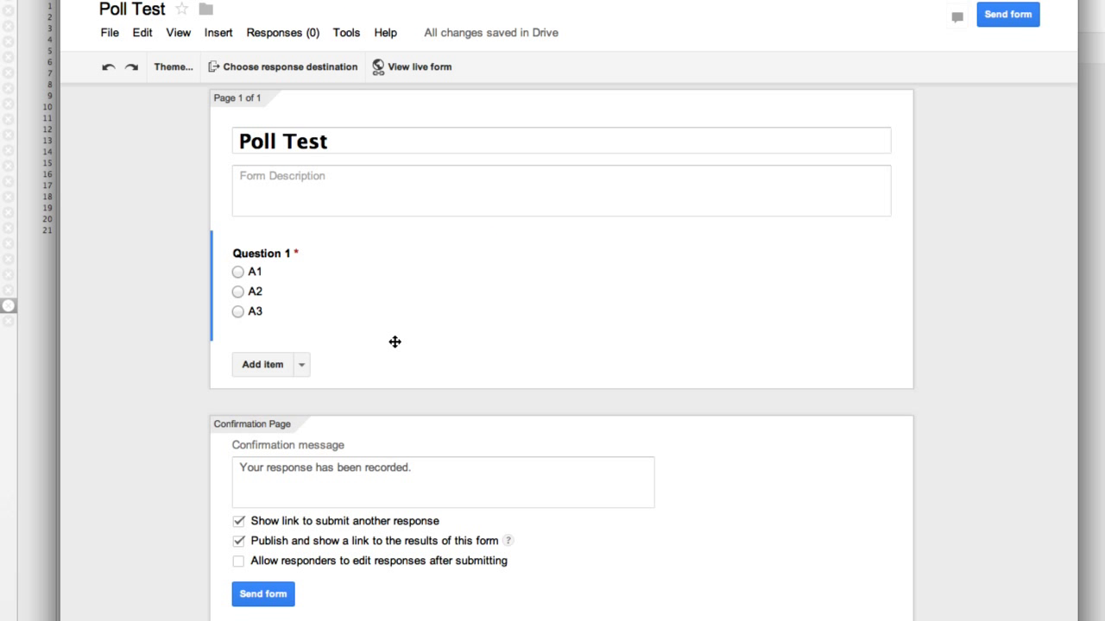
{"action": "left_click", "coordinate": [259, 596]}
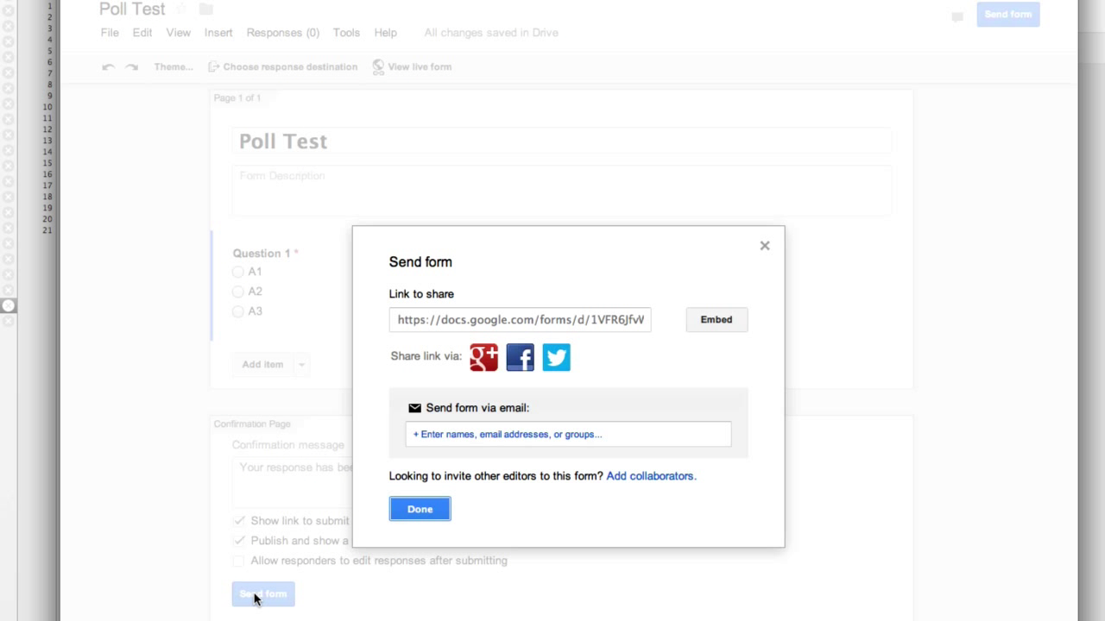
{"action": "left_click", "coordinate": [716, 321]}
{"action": "left_click", "coordinate": [633, 368]}
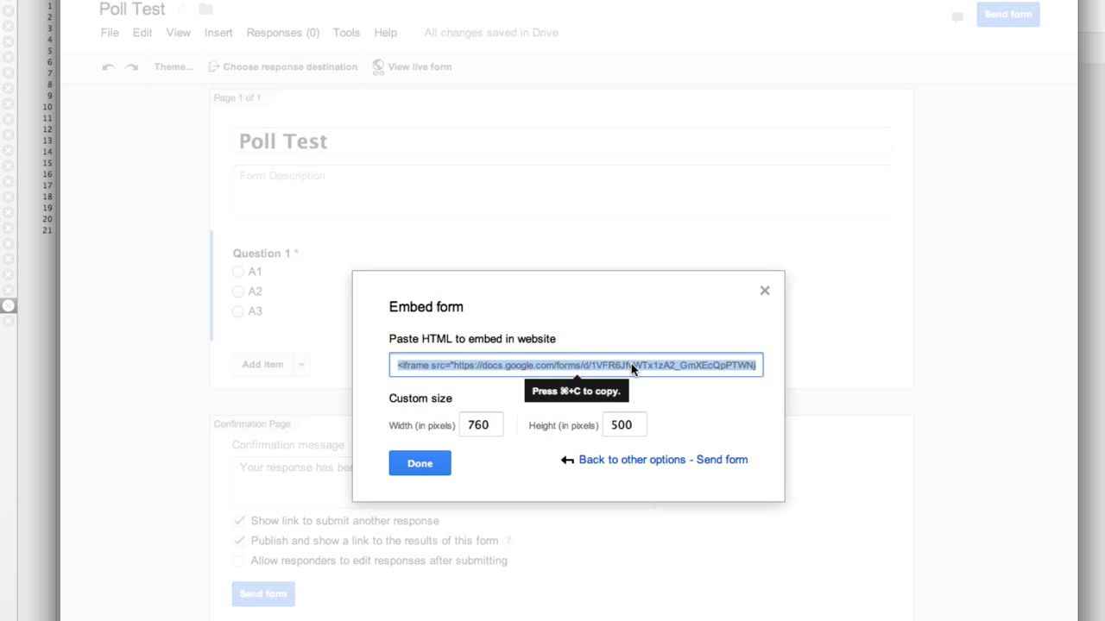
{"action": "left_click", "coordinate": [764, 290]}
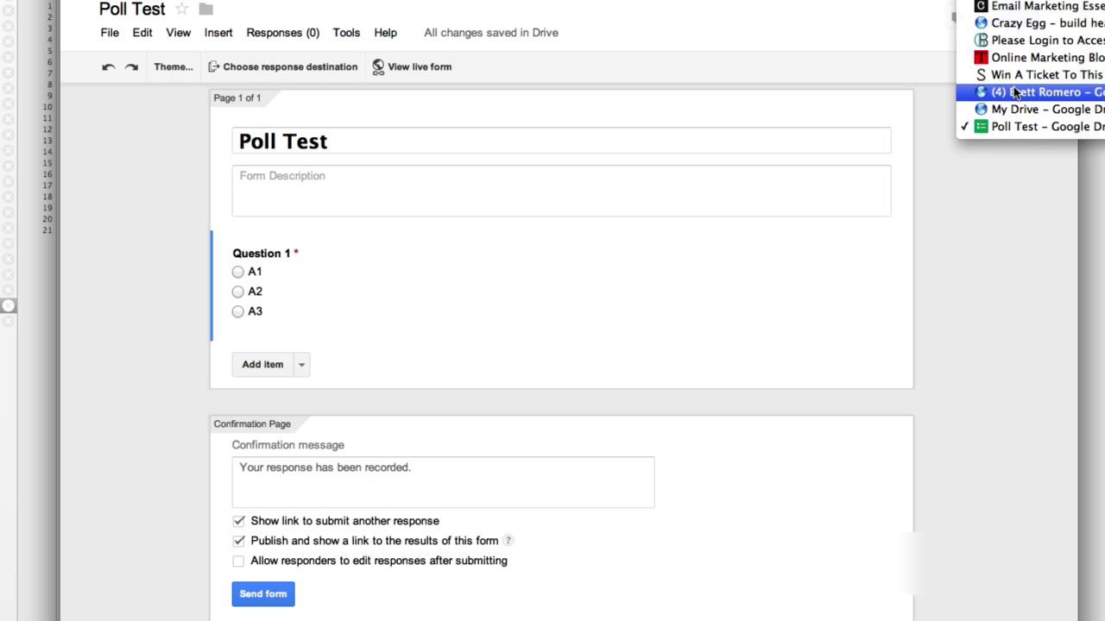
- Switch to the Google+ profile, attach the copied form link to the post, and write "Hey, please take my poll! Thanks!"
{"action": "left_click", "coordinate": [1014, 89]}
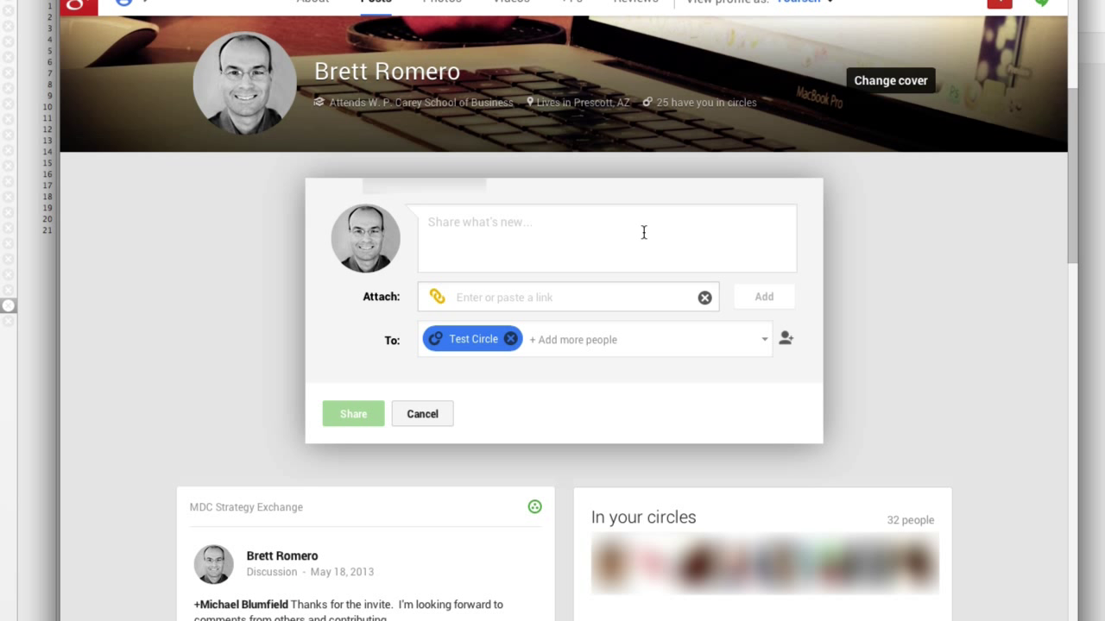
{"action": "key", "text": "ctrl+v"}
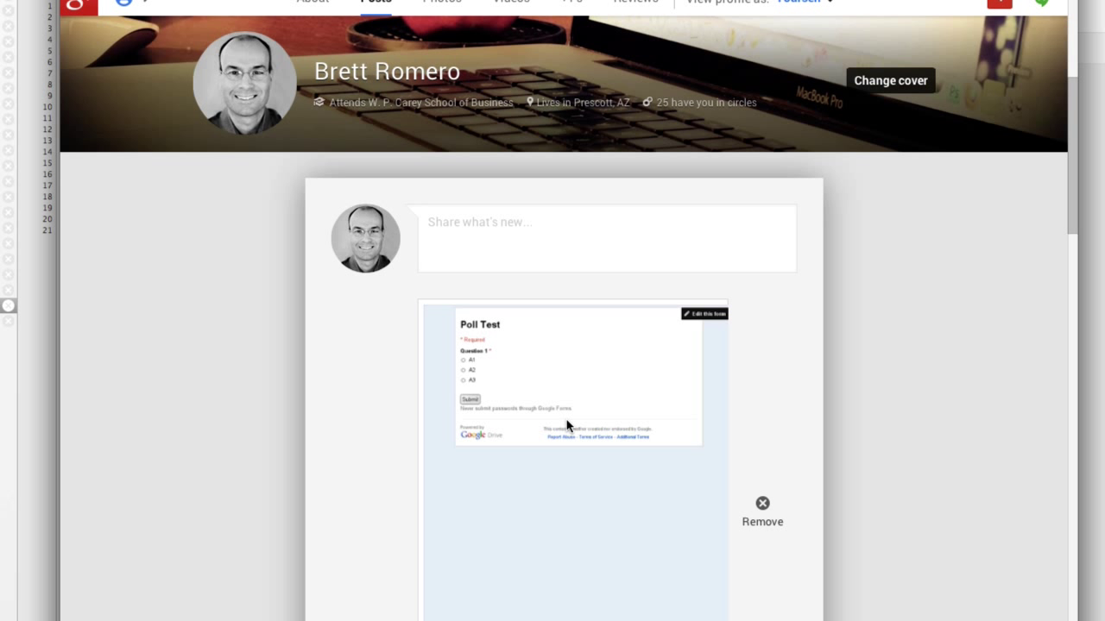
{"action": "left_click", "coordinate": [556, 245]}
{"action": "type", "text": "Hey, please take my poll"}
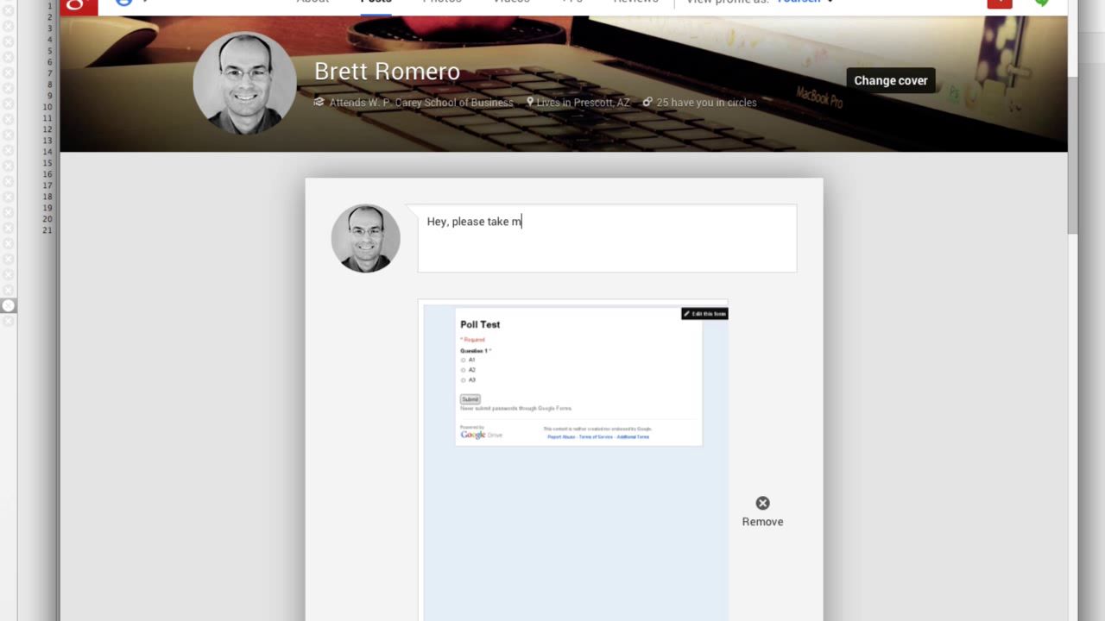
{"action": "type", "text": "!  Thanks!"}
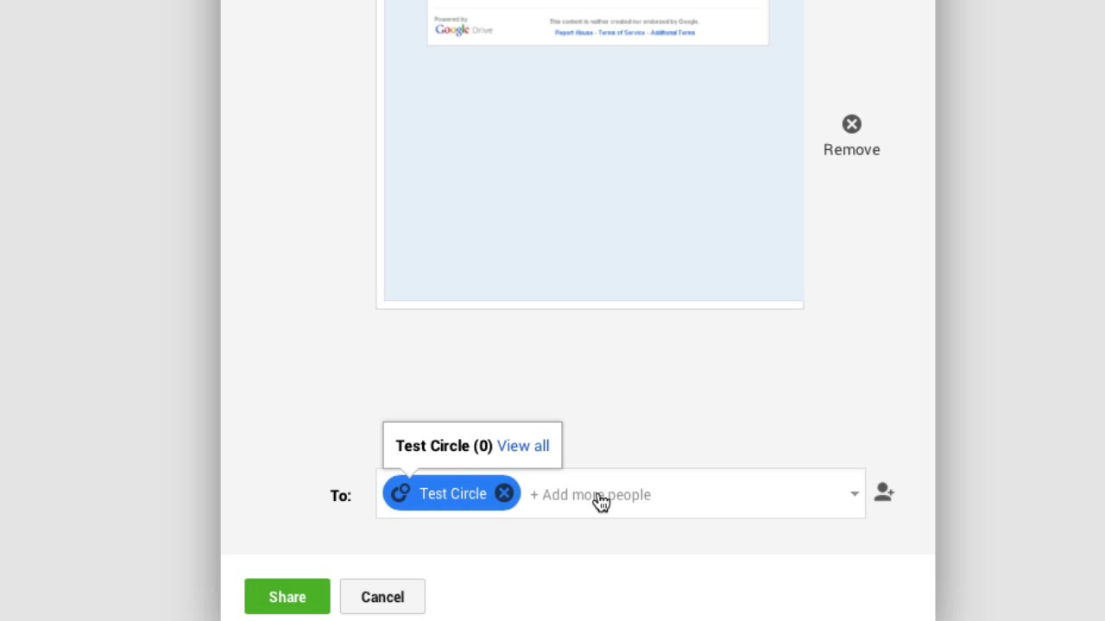
- Check the post's audience and share the poll post with Test Circle
{"action": "mouse_move", "coordinate": [478, 500]}
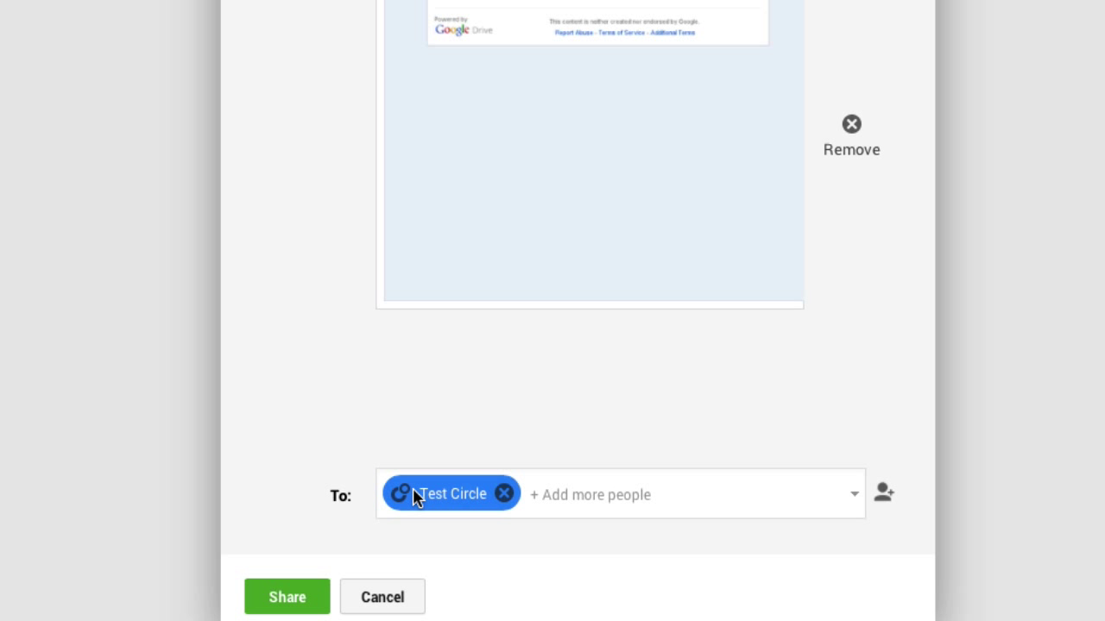
{"action": "mouse_move", "coordinate": [340, 493]}
{"action": "left_mouse_down"}
{"action": "mouse_move", "coordinate": [374, 493]}
{"action": "mouse_move", "coordinate": [333, 493]}
{"action": "mouse_move", "coordinate": [342, 496]}
{"action": "left_mouse_up"}
{"action": "left_click", "coordinate": [287, 598]}
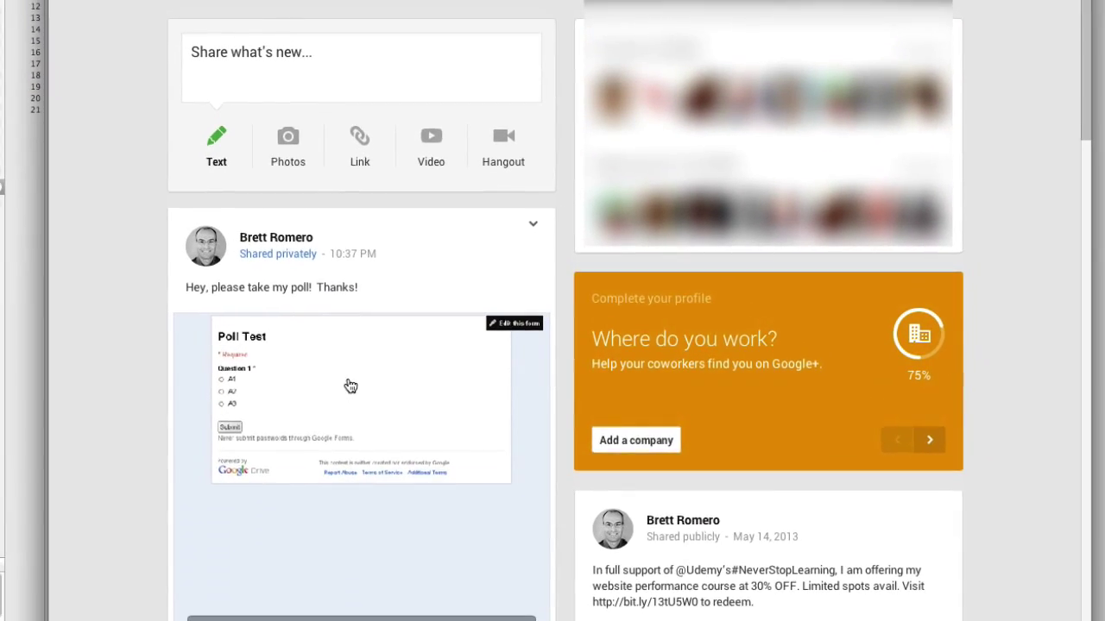
- Load the interactive Poll Test form inside the shared post, choose A2 for Question 1, and submit the response
{"action": "scroll", "coordinate": [138, 441], "scroll_direction": "down", "scroll_amount": 3}
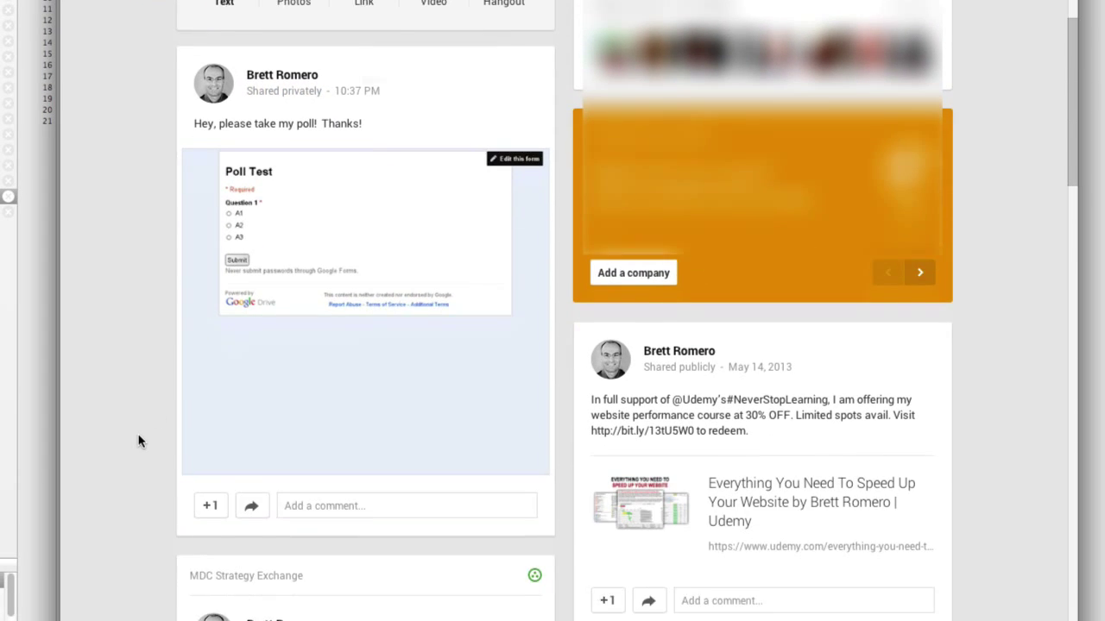
{"action": "scroll", "coordinate": [138, 441], "scroll_direction": "up", "scroll_amount": 1}
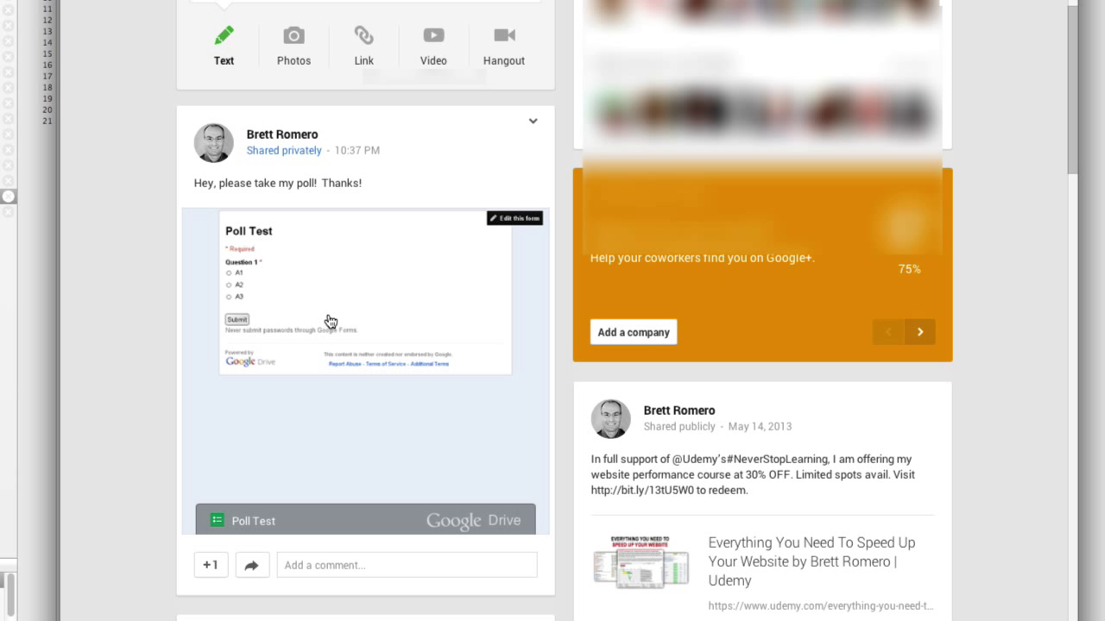
{"action": "left_click", "coordinate": [371, 295]}
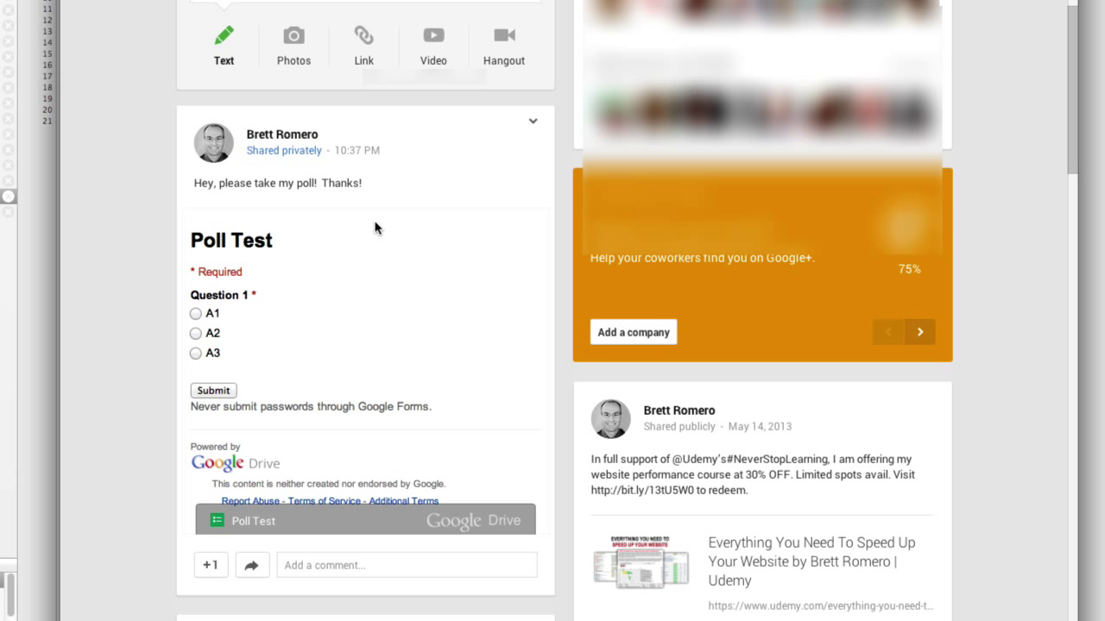
{"action": "scroll", "coordinate": [150, 362], "scroll_direction": "down", "scroll_amount": 1}
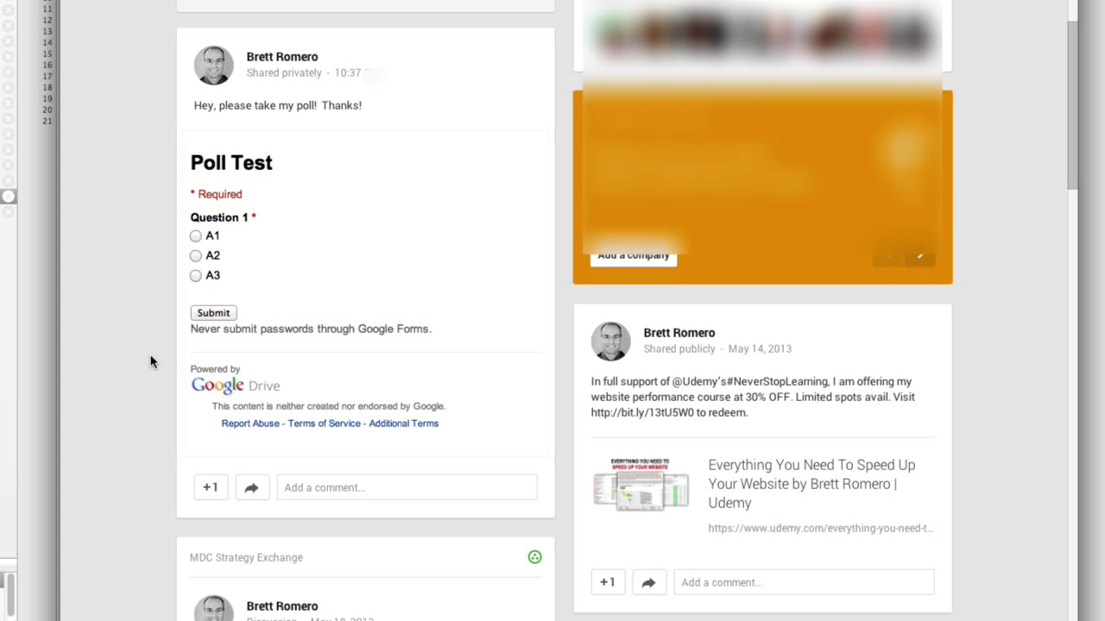
{"action": "scroll", "coordinate": [150, 362], "scroll_direction": "up", "scroll_amount": 2}
{"action": "scroll", "coordinate": [150, 362], "scroll_direction": "down", "scroll_amount": 1}
{"action": "scroll", "coordinate": [150, 361], "scroll_direction": "up", "scroll_amount": 1}
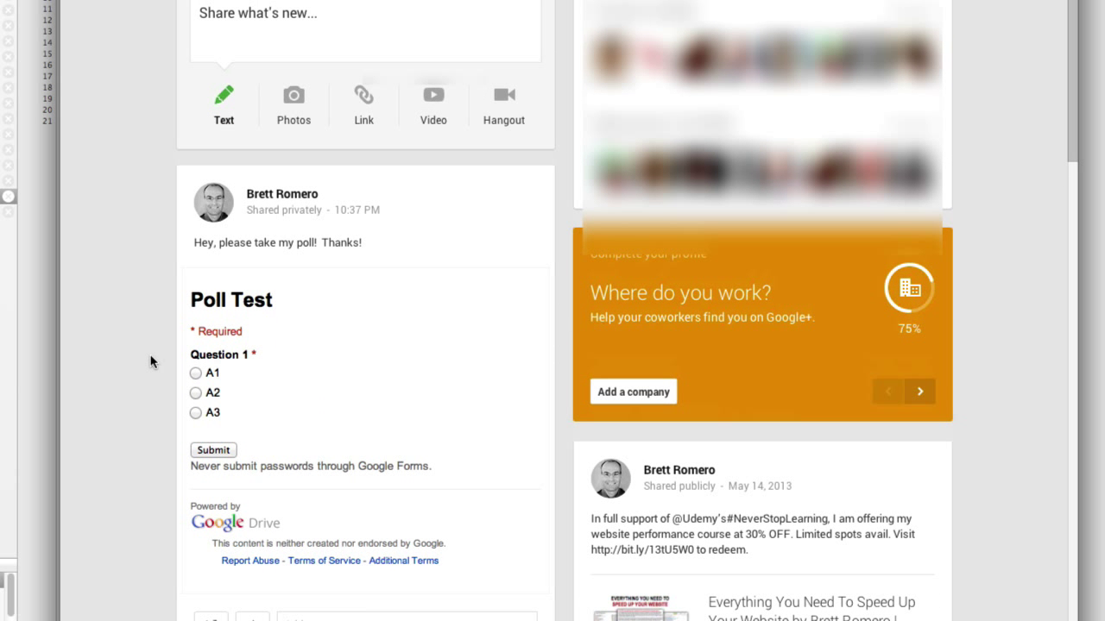
{"action": "scroll", "coordinate": [239, 359], "scroll_direction": "down", "scroll_amount": 1}
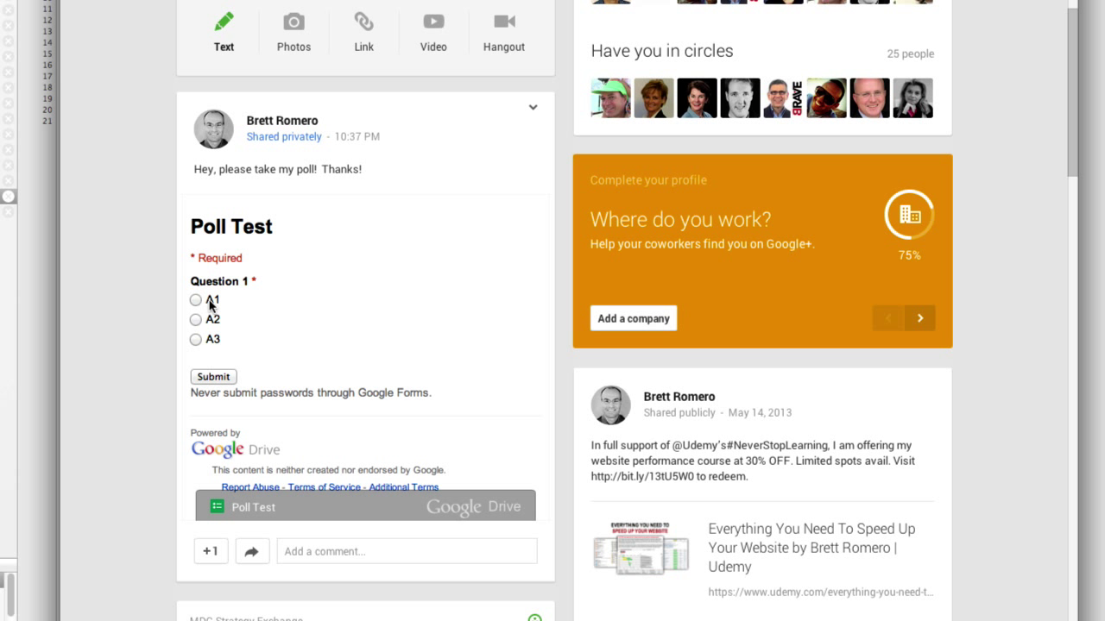
{"action": "left_click", "coordinate": [195, 320]}
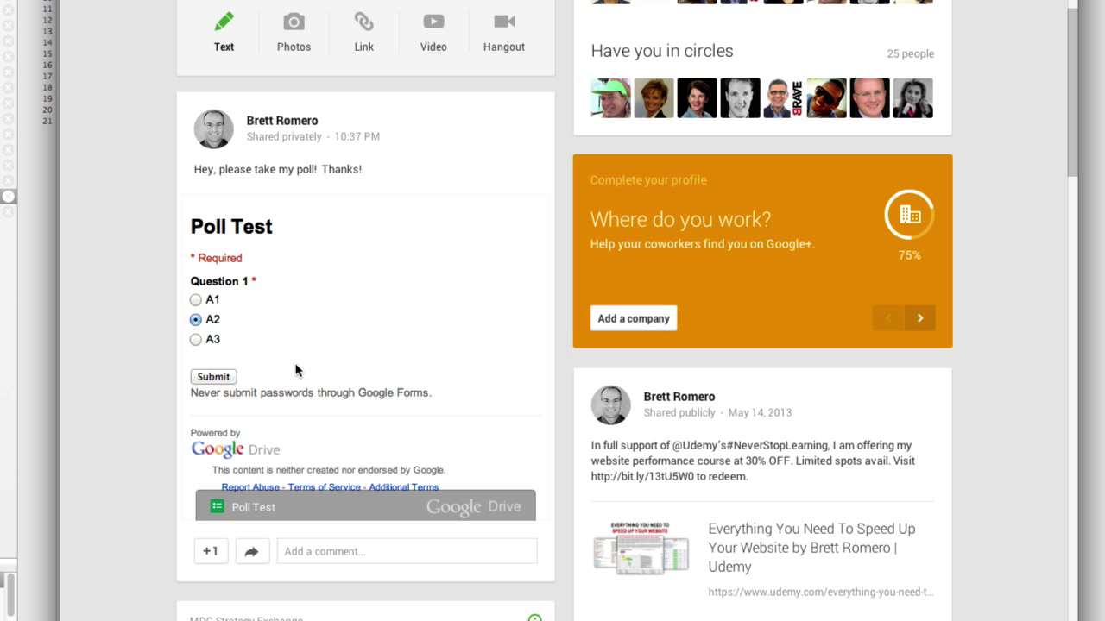
{"action": "left_click", "coordinate": [205, 377]}
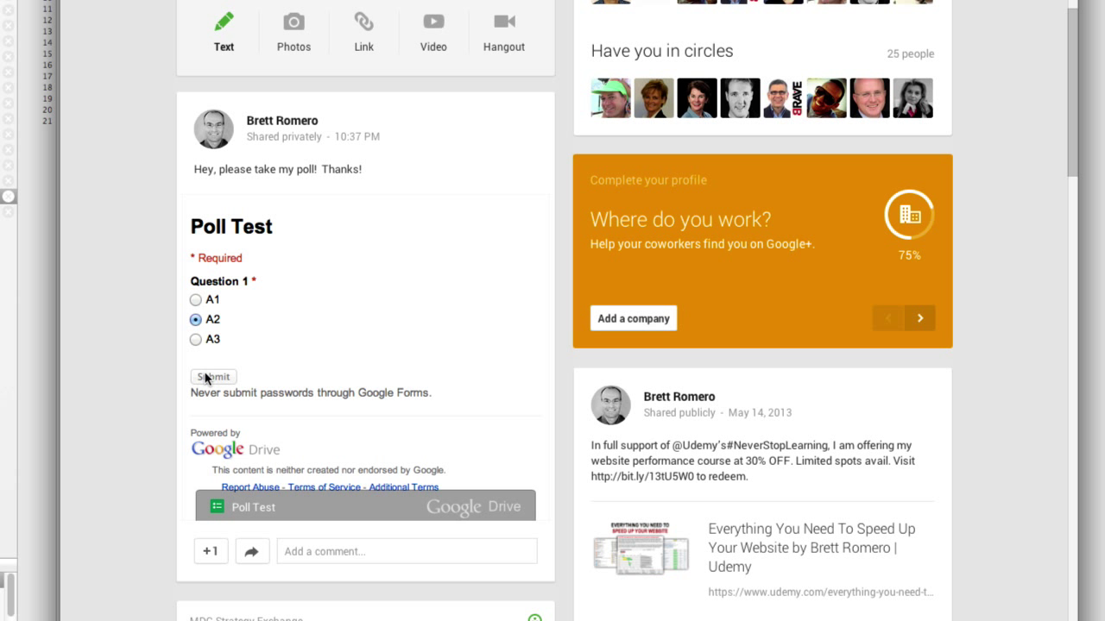
- Submit the Poll Test answer inside the post, view the summary of previous responses, and return to the Google+ profile
{"action": "left_click", "coordinate": [206, 377]}
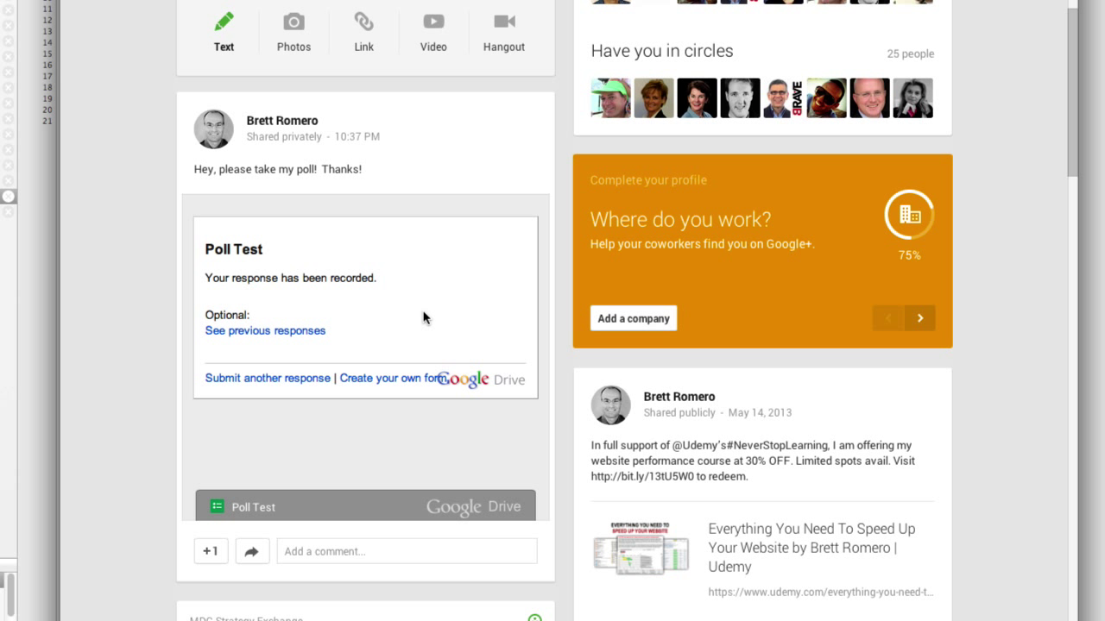
{"action": "left_click", "coordinate": [284, 332]}
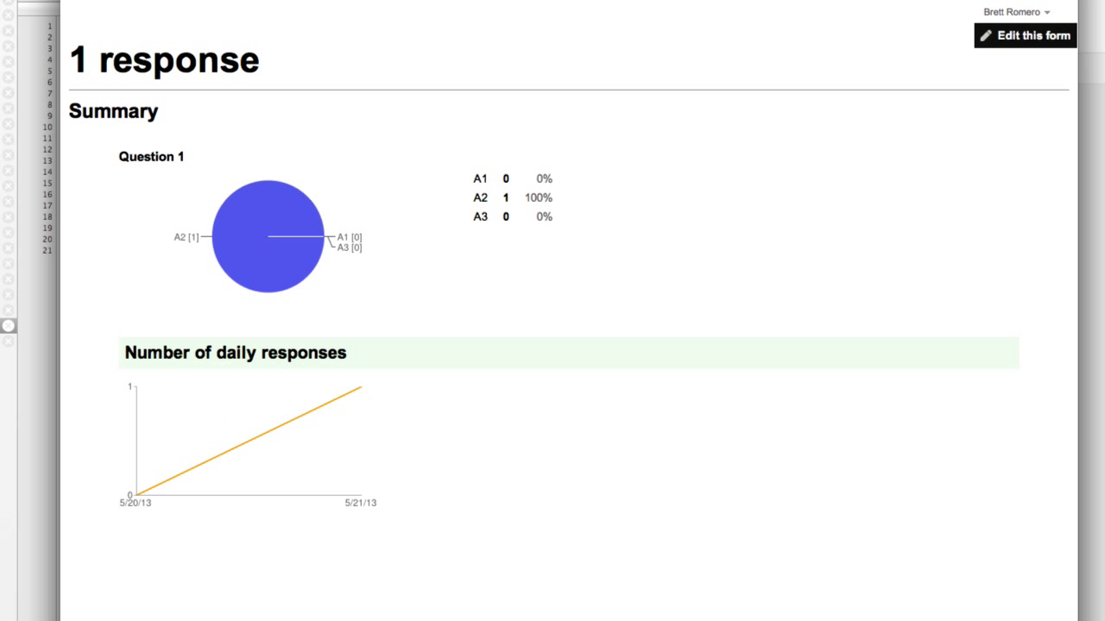
{"action": "key", "text": "super+w"}
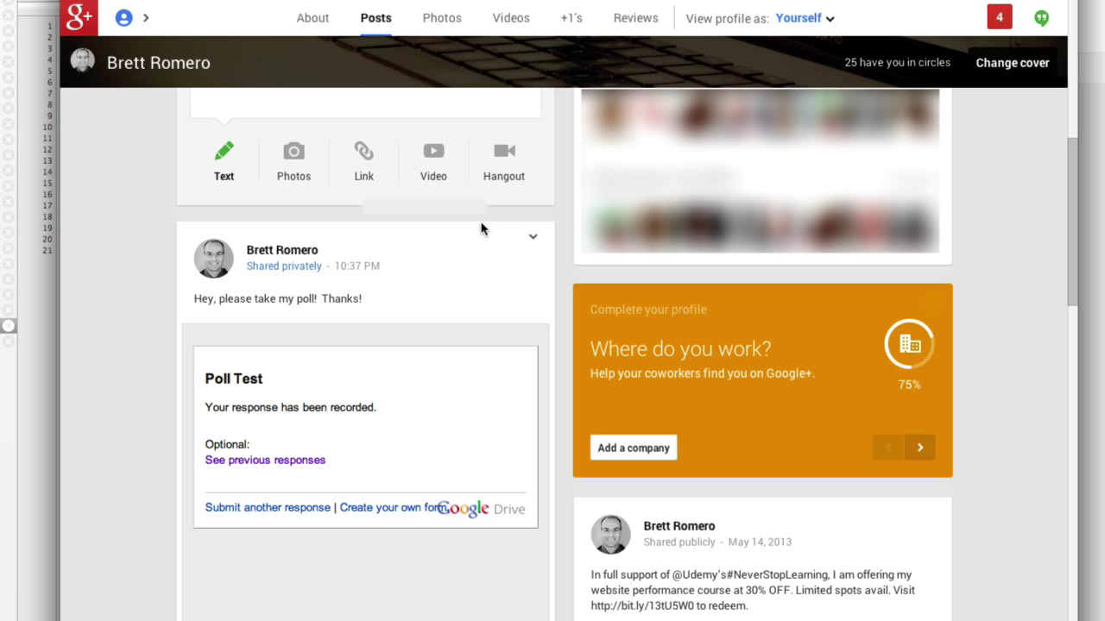
- Permanently delete the shared "Hey, please take my poll! Thanks!" post from the Google+ profile
{"action": "left_click", "coordinate": [533, 240]}
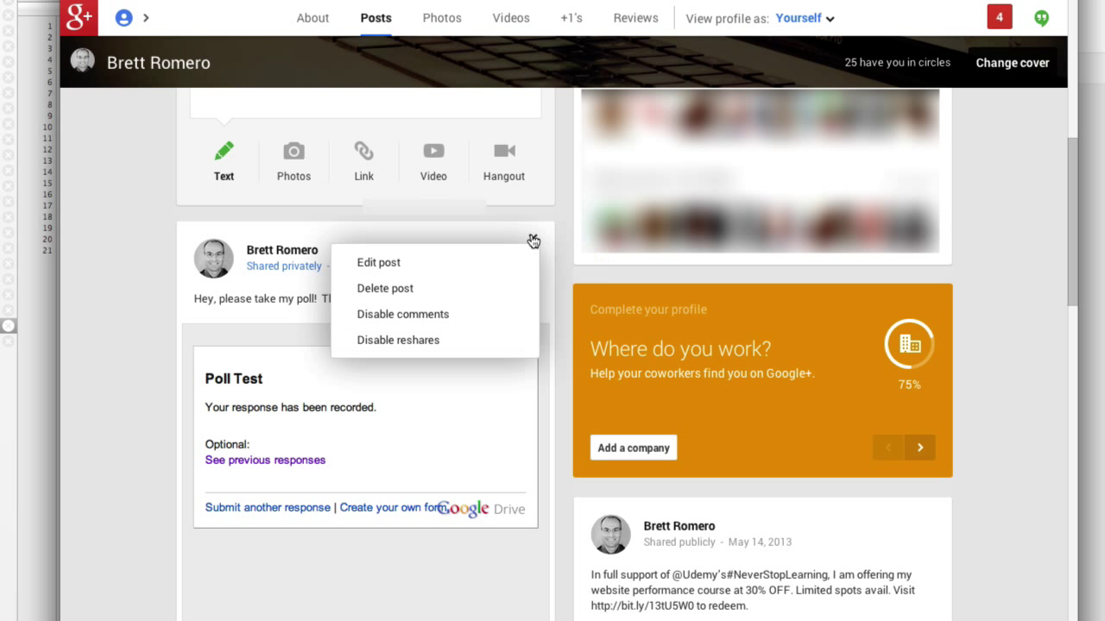
{"action": "left_click", "coordinate": [403, 294]}
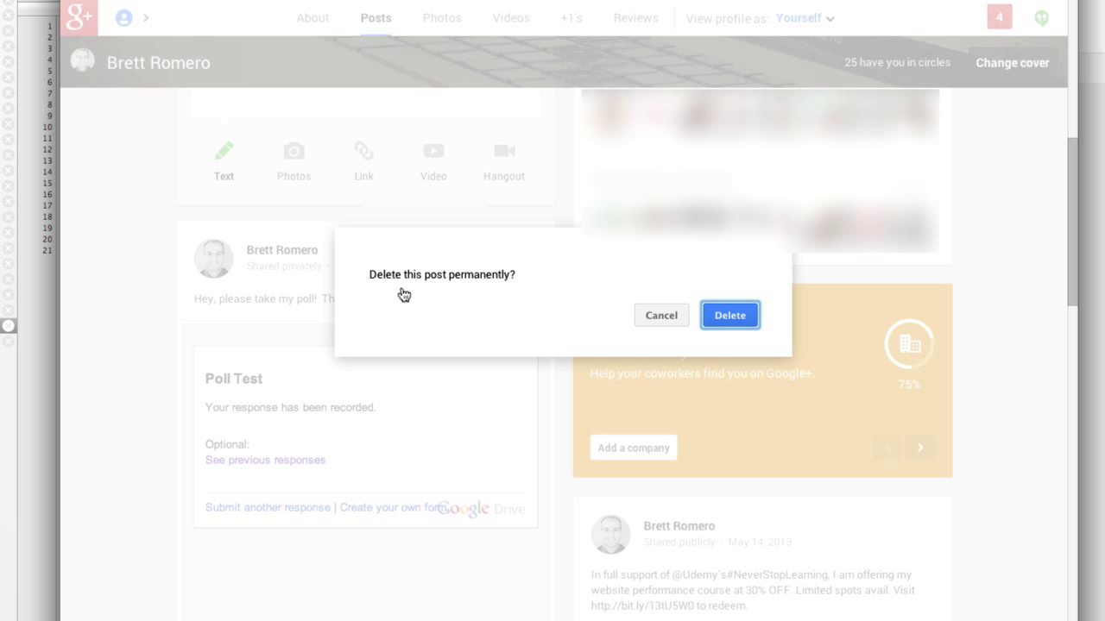
{"action": "left_click", "coordinate": [732, 316]}
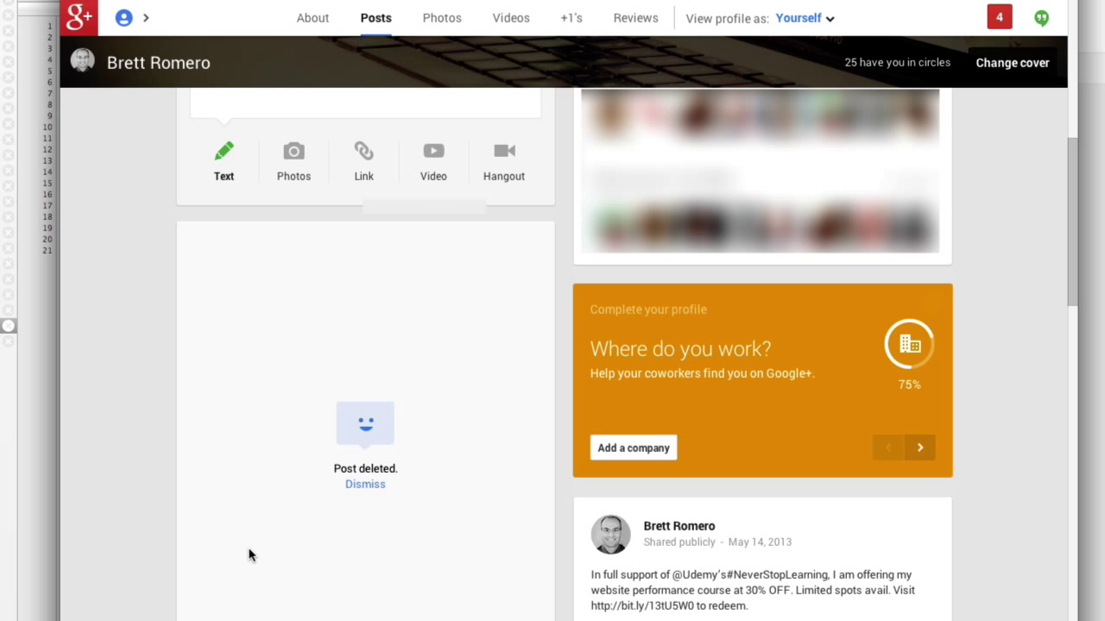